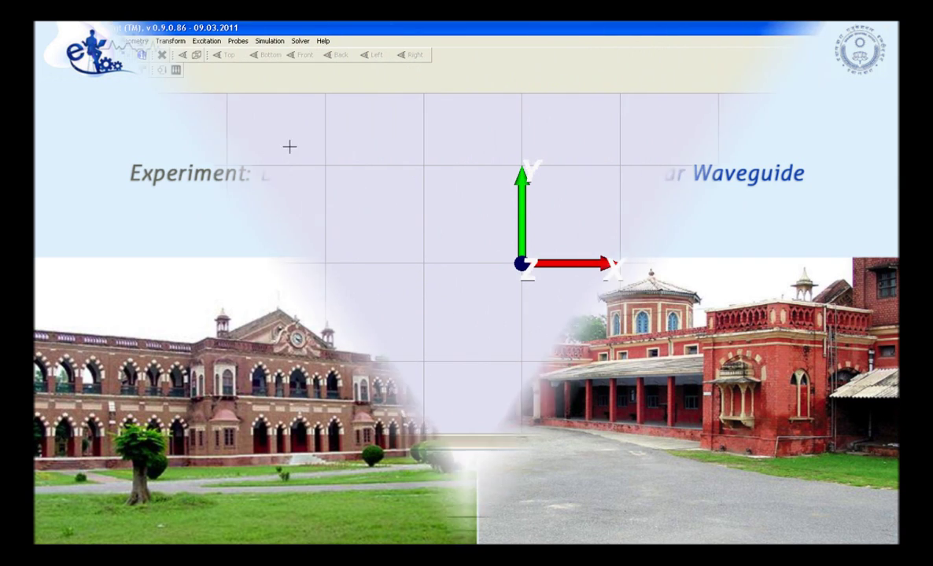
# Step: Create a new project named 'microstrip line' using mm, GHz and s units
pyautogui.click(39, 41)
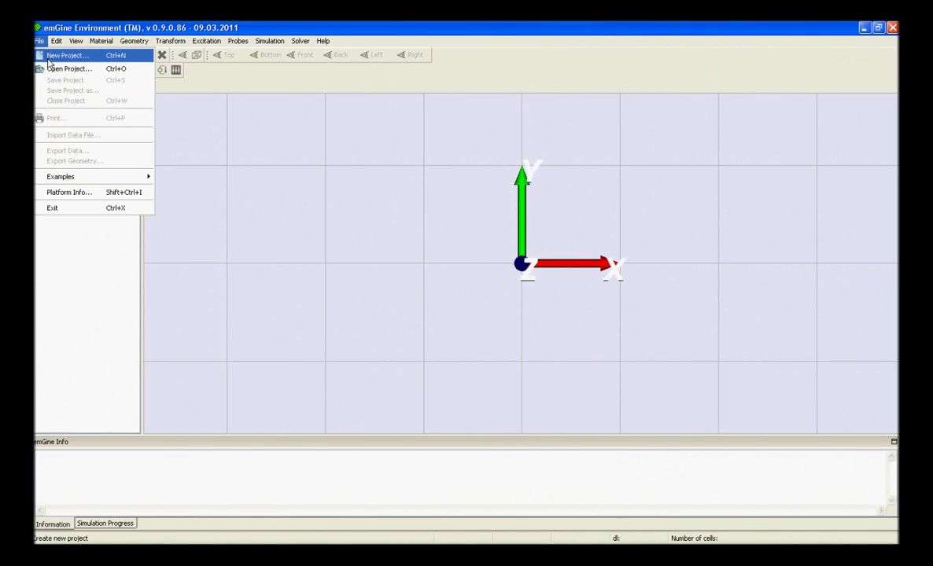
pyautogui.click(49, 58)
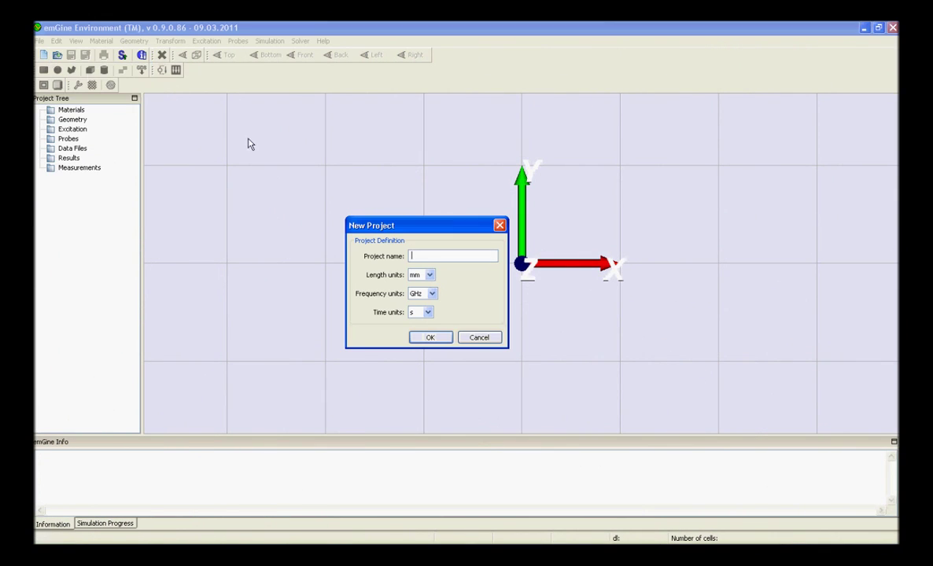
pyautogui.write('microstrip line')
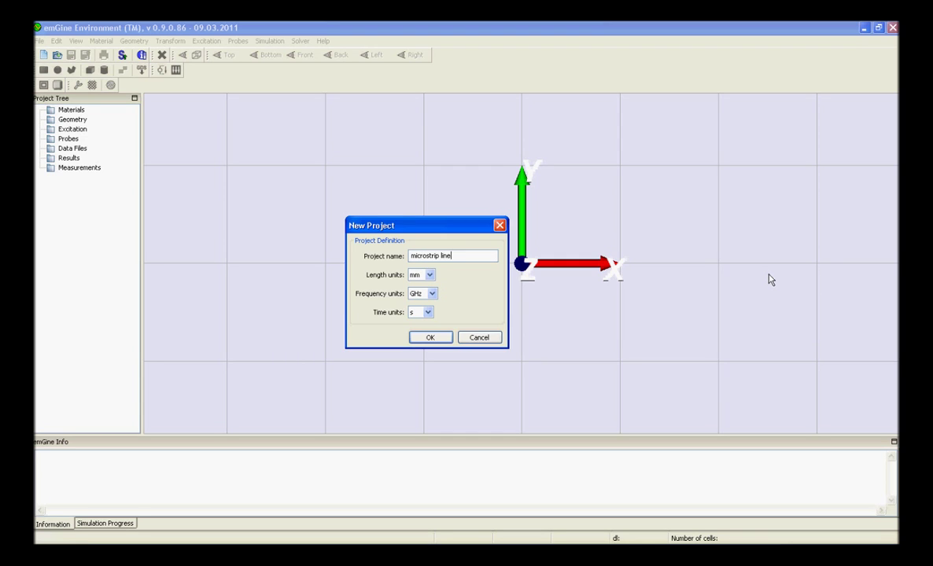
pyautogui.press('Tab')
pyautogui.press('Tab')
pyautogui.press('Tab')
pyautogui.press('Return')
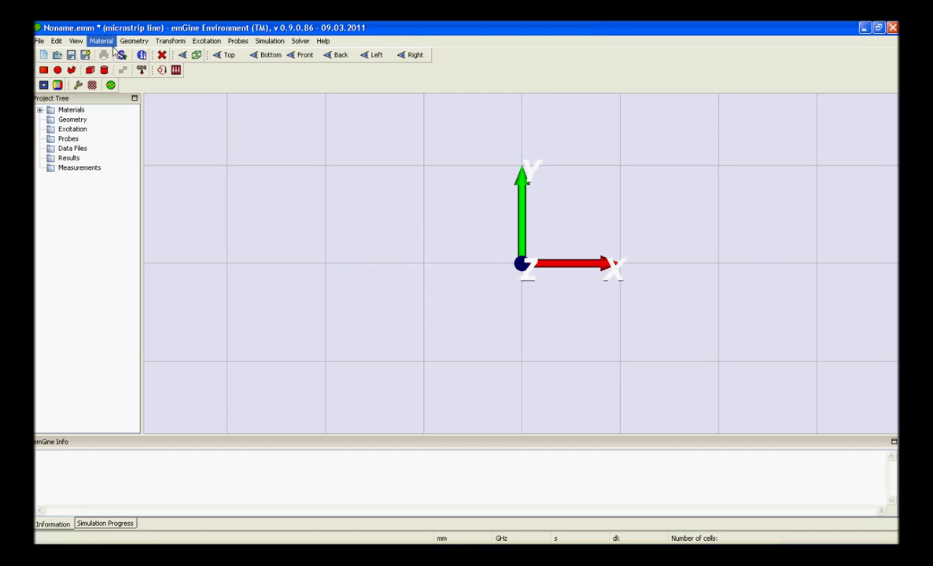
# Step: Define a new material named Alumina with relative permittivity 9.8
pyautogui.click(101, 41)
pyautogui.click(102, 51)
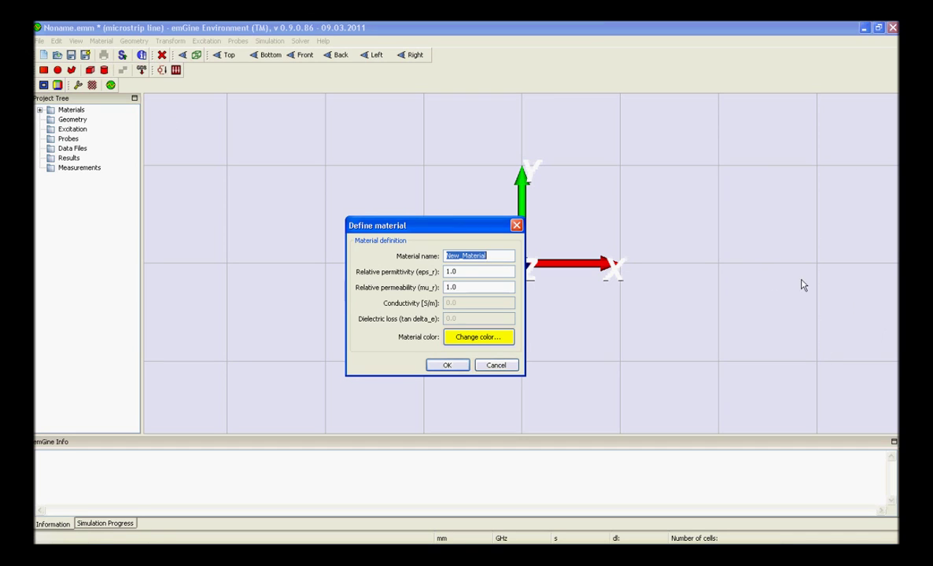
pyautogui.write('Alumina')
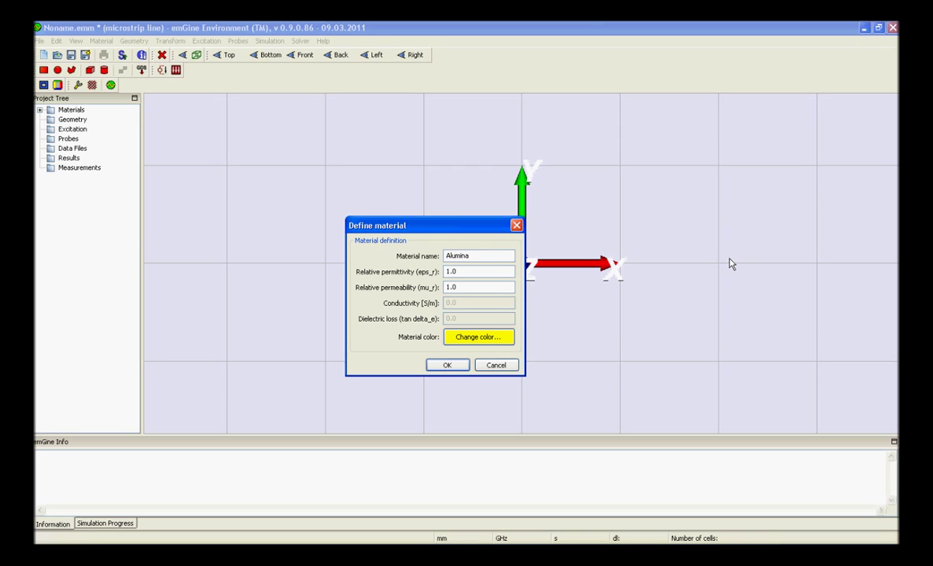
pyautogui.press('Tab')
pyautogui.write('.8')
pyautogui.press('BackSpace')
pyautogui.press('BackSpace')
pyautogui.write('9.8')
pyautogui.press('Tab')
pyautogui.press('Tab')
# Step: Give the Alumina material a green colour and confirm it
pyautogui.click(468, 338)
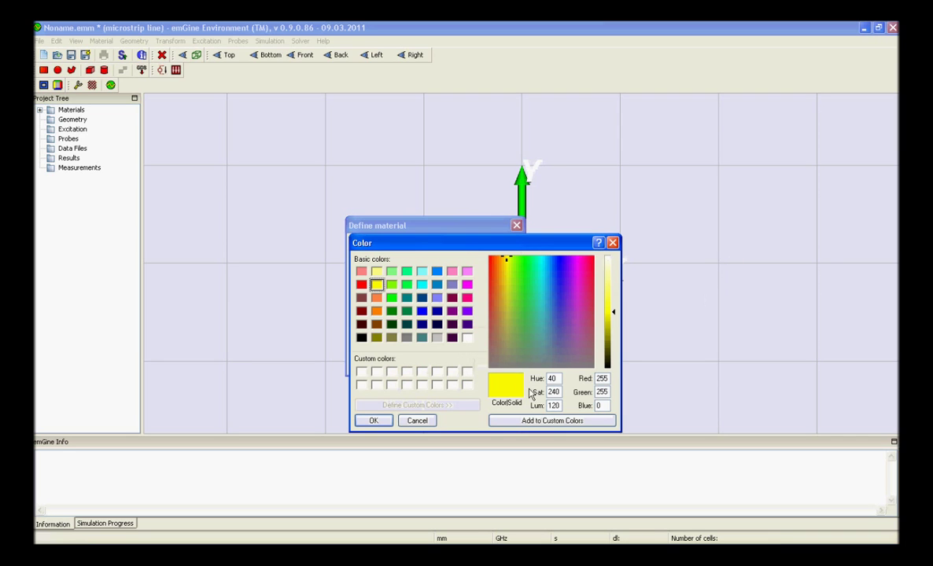
pyautogui.click(391, 298)
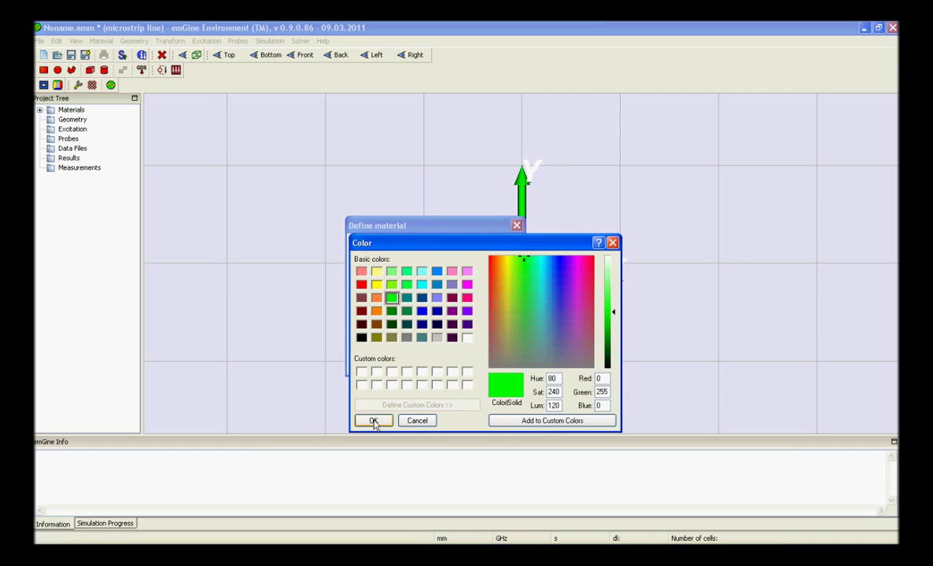
pyautogui.click(366, 424)
pyautogui.click(440, 367)
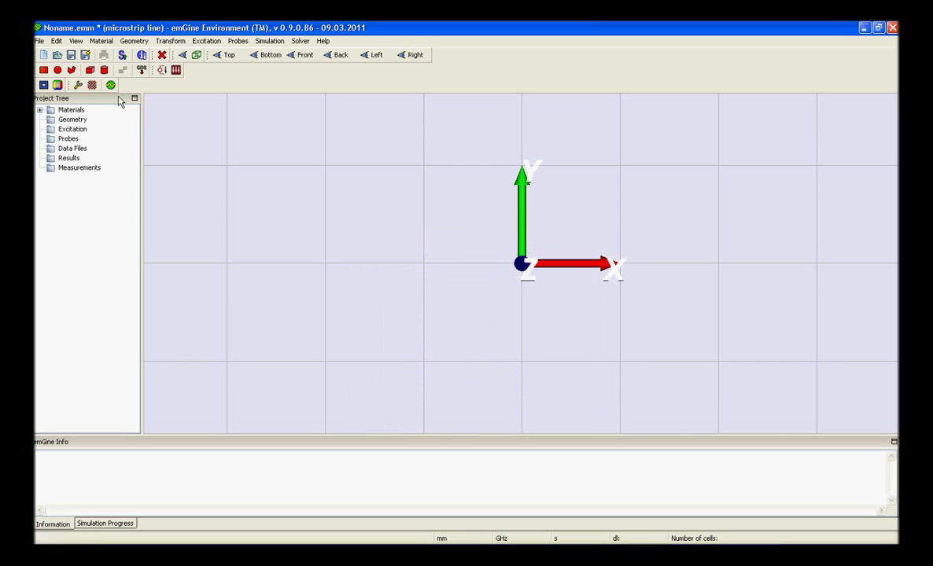
pyautogui.click(90, 69)
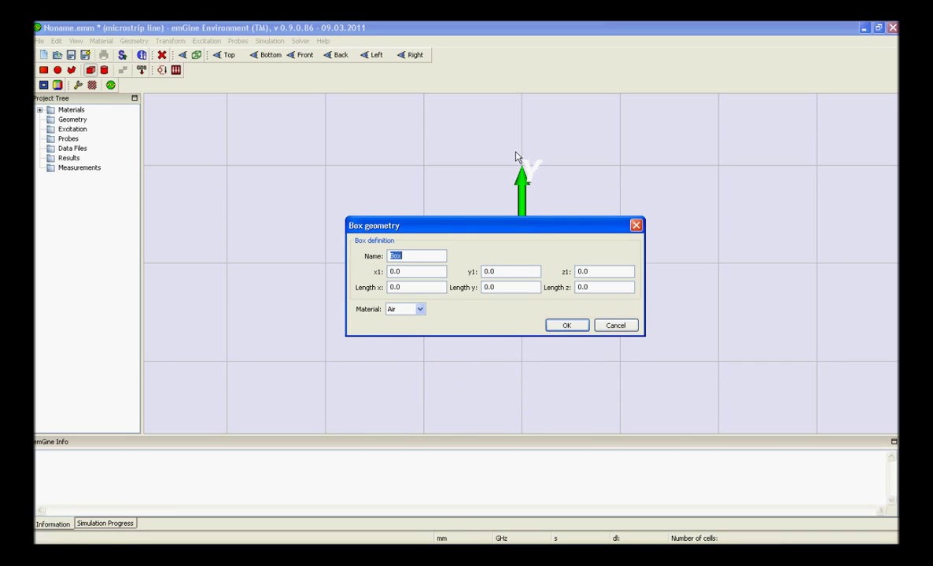
# Step: Name the new box 'substrate' with its start corner at x -4.36, z -0.319
pyautogui.write('substrate')
pyautogui.press('Tab')
pyautogui.write('-4.36')
pyautogui.press('Tab')
pyautogui.press('Tab')
pyautogui.write('-0.319')
pyautogui.press('Tab')
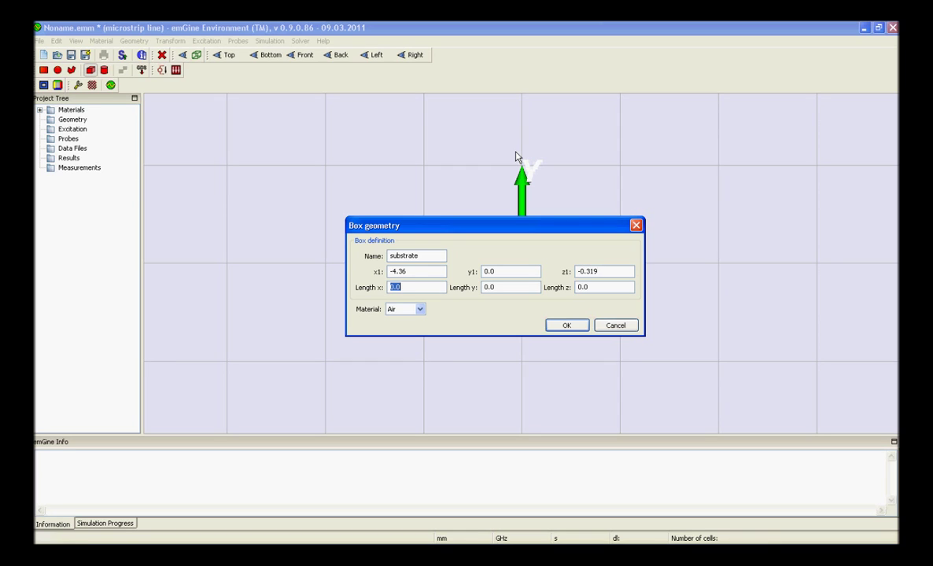
# Step: Give the substrate lengths 8.72, 5.838, 0.638 in Alumina, create it and view from top
pyautogui.write('8.72')
pyautogui.press('Tab')
pyautogui.write('5.838')
pyautogui.press('Tab')
pyautogui.write('0.638')
pyautogui.press('Tab')
pyautogui.press('Down')
pyautogui.press('Return')
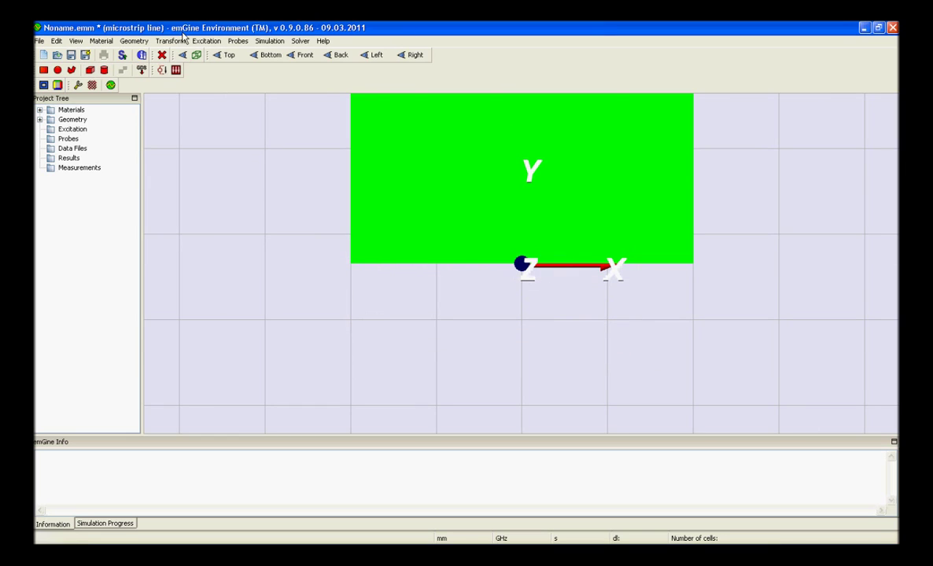
pyautogui.click(219, 55)
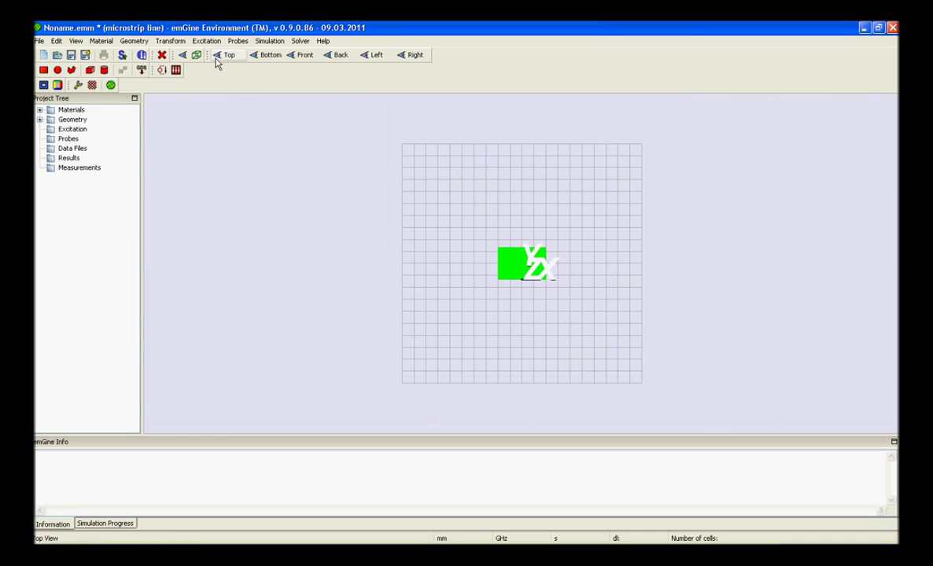
pyautogui.click(89, 70)
# Step: Name the new box 'patch 1' with its start corner at x -4.36, z 0.319
pyautogui.write('patch 1')
pyautogui.press('Tab')
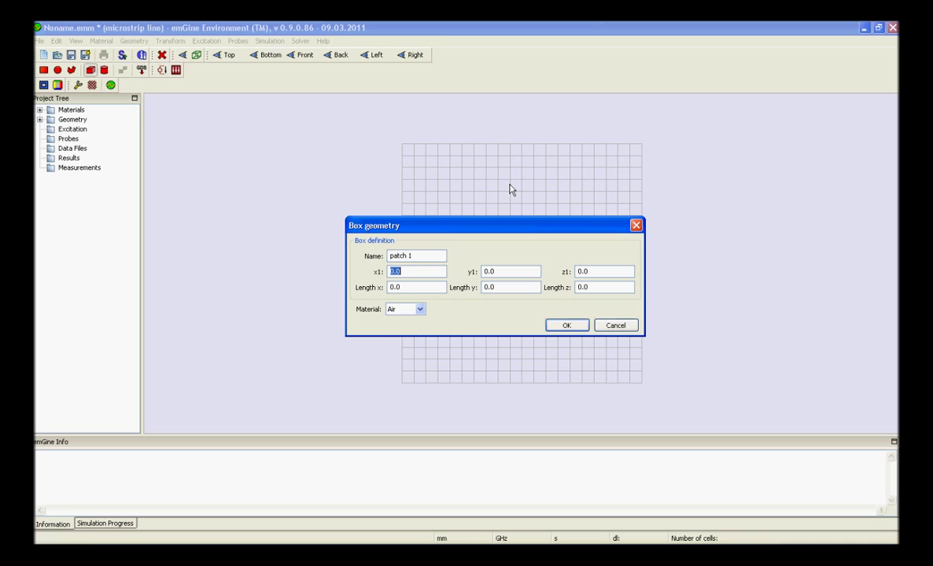
pyautogui.write('-4.36')
pyautogui.press('Tab')
pyautogui.press('Tab')
pyautogui.write('0.319')
# Step: Make patch 1 measure 8.72 × 1.5 × 0.035 in PEC and create it
pyautogui.press('Tab')
pyautogui.write('8.72')
pyautogui.press('Tab')
pyautogui.write('1.5')
pyautogui.press('Tab')
pyautogui.write('0.035')
pyautogui.press('Tab')
pyautogui.press('Down')
pyautogui.press('Return')
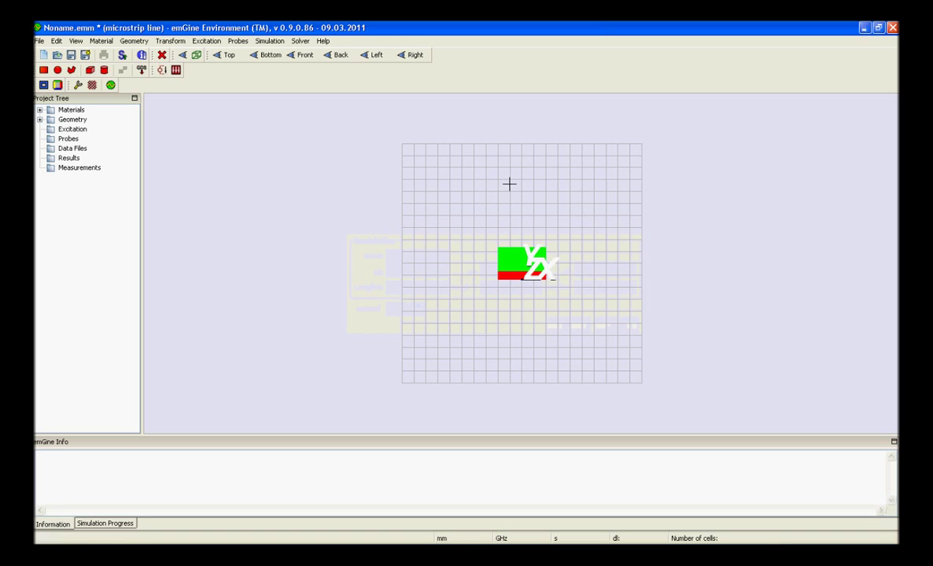
# Step: Start a box named 'patch 2' with start corner (-4.36, 2.119, 0.319)
pyautogui.click(89, 69)
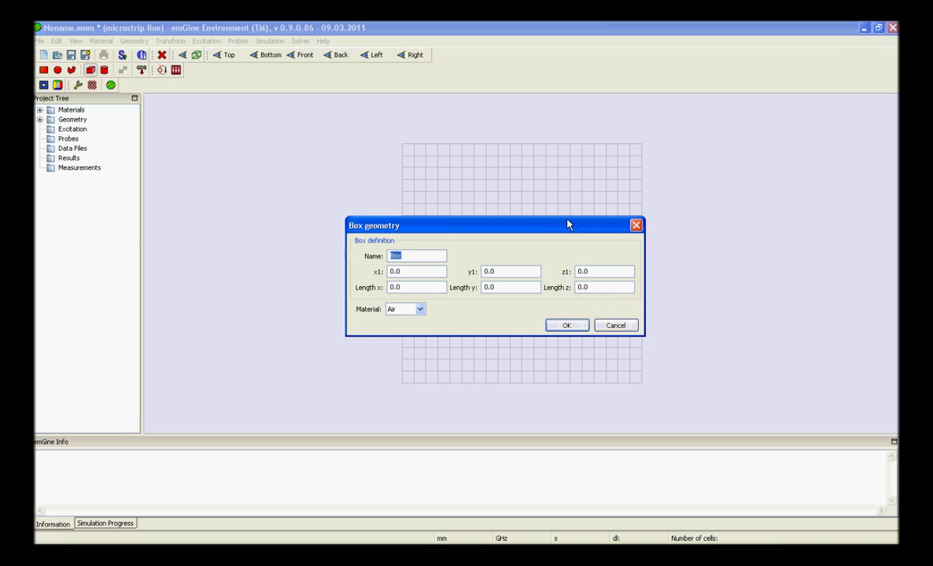
pyautogui.write('patch 2')
pyautogui.press('Tab')
pyautogui.write('-4.36')
pyautogui.press('Tab')
pyautogui.write('2.119')
pyautogui.press('Tab')
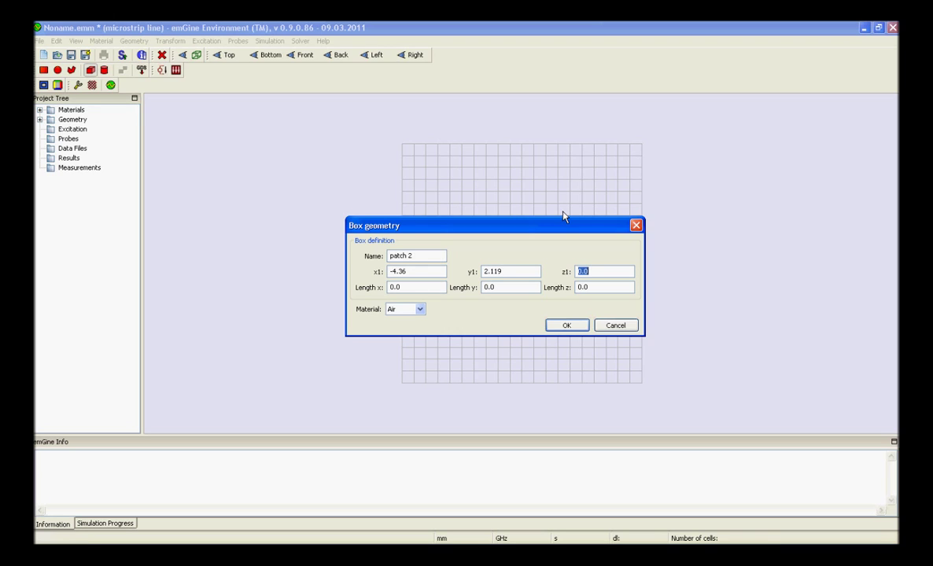
pyautogui.write('0.319')
# Step: Give patch 2 lengths 8.72, 1.6, 0.035 in PEC and create it
pyautogui.press('Tab')
pyautogui.write('8.72')
pyautogui.press('Tab')
pyautogui.write('1.6')
pyautogui.press('Tab')
pyautogui.write('0.035')
pyautogui.press('Tab')
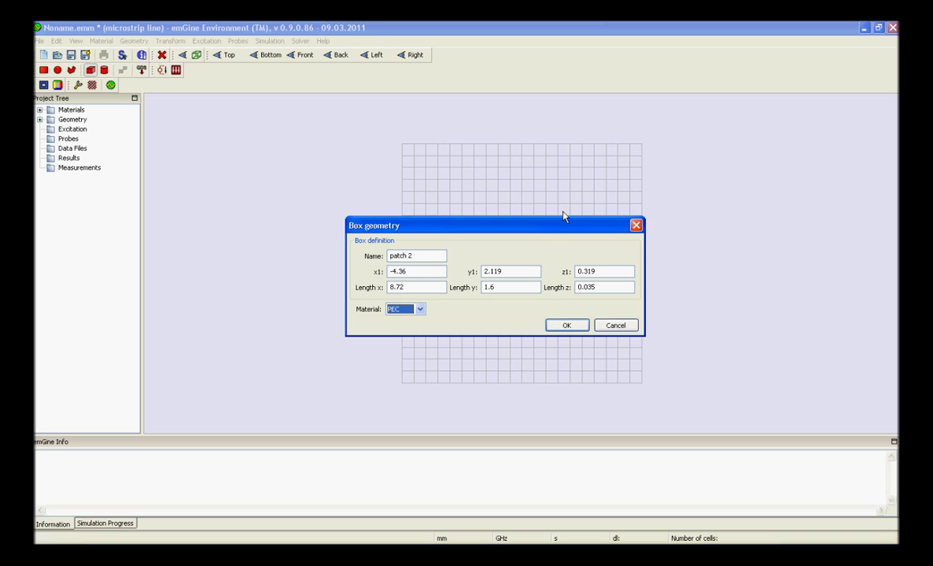
pyautogui.press('Return')
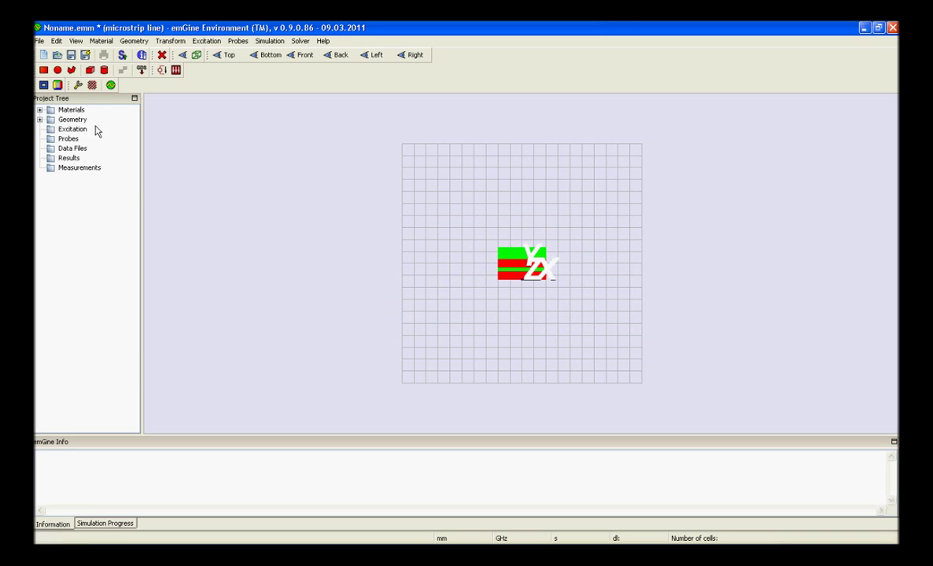
pyautogui.click(89, 70)
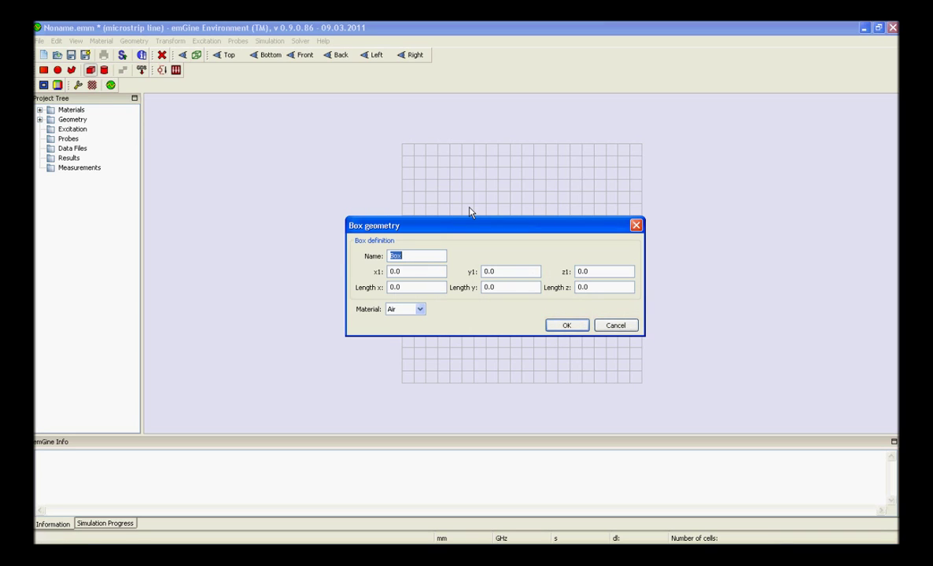
# Step: Name the new box 'patch3' with start corner (-4.36, 4.338, 0.319)
pyautogui.write('patch3')
pyautogui.press('Tab')
pyautogui.write('-4.36')
pyautogui.press('Tab')
pyautogui.write('4.338')
pyautogui.press('Tab')
pyautogui.write('0.319')
# Step: Give patch3 lengths 8.72, 1.5, 0.035 in PEC and create it
pyautogui.press('Tab')
pyautogui.write('8.72')
pyautogui.press('Tab')
pyautogui.write('1.5')
pyautogui.press('Tab')
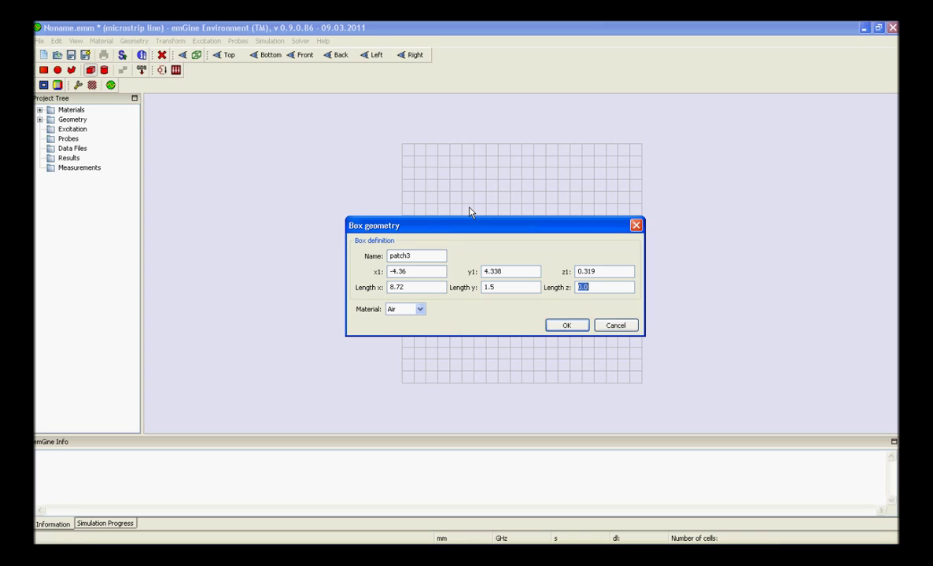
pyautogui.write('0.035')
pyautogui.press('Tab')
pyautogui.press('Down')
pyautogui.press('Return')
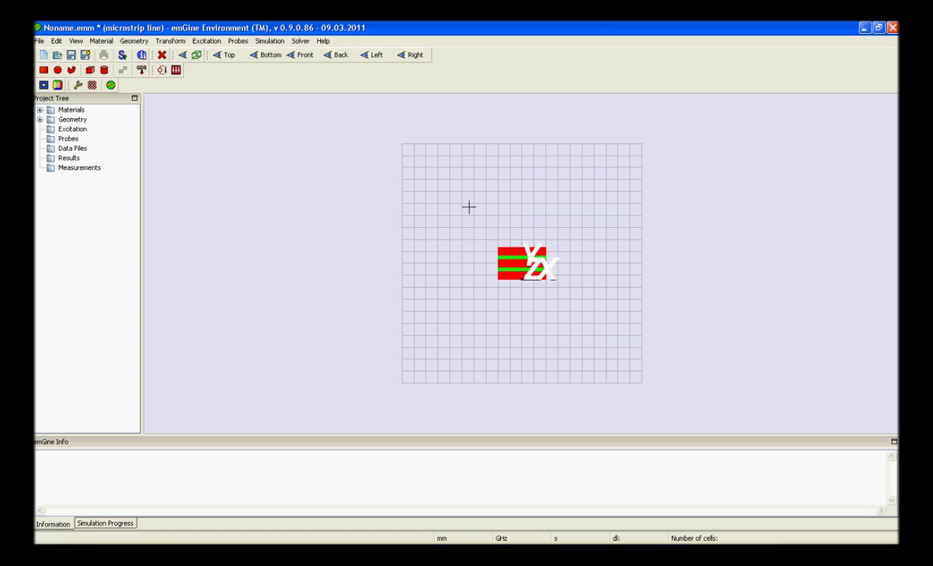
# Step: Start a box named 'ground plain' with start corner at x -4.36, z -0.319
pyautogui.click(88, 70)
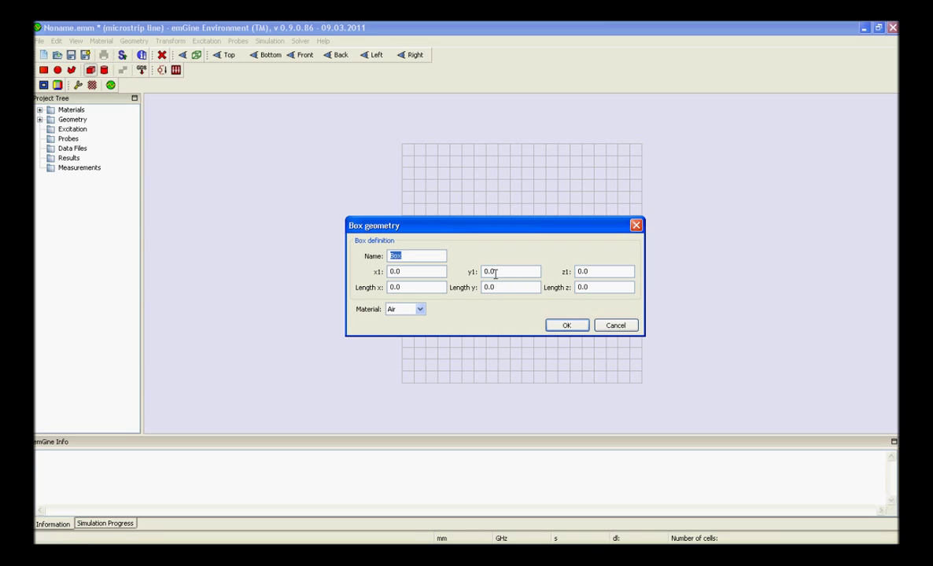
pyautogui.write('ground')
pyautogui.write(' la')
pyautogui.press('BackSpace')
pyautogui.press('BackSpace')
pyautogui.write('plain')
pyautogui.press('Tab')
pyautogui.write('-4.36')
pyautogui.press('Tab')
pyautogui.press('Tab')
pyautogui.write('0.')
pyautogui.press('BackSpace')
pyautogui.press('BackSpace')
pyautogui.write('-0.319')
# Step: Give the ground plane lengths 8.72, 5.838, 0.035 in PEC and create it
pyautogui.press('Tab')
pyautogui.write('8.72')
pyautogui.press('Tab')
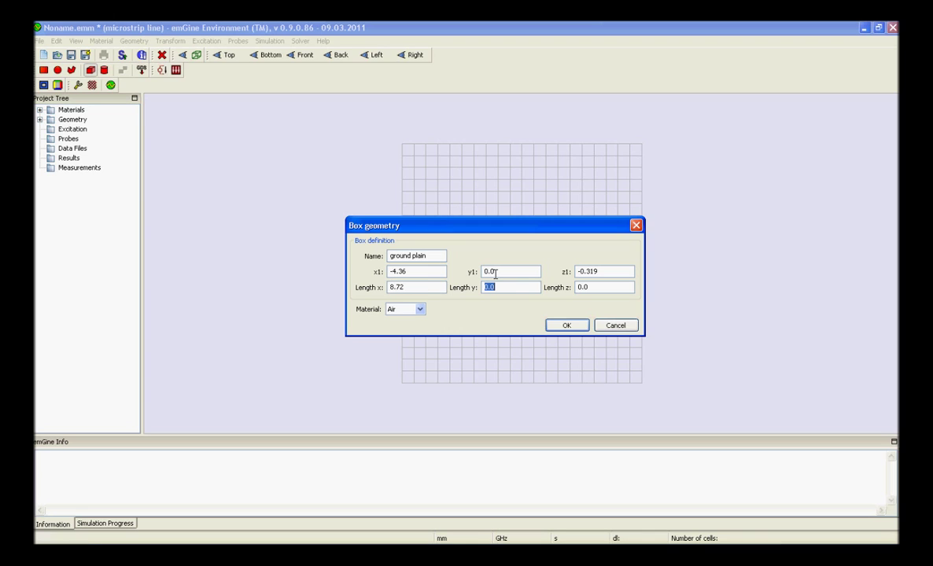
pyautogui.write('5.838')
pyautogui.press('Tab')
pyautogui.write('0.035')
pyautogui.press('Tab')
pyautogui.press('Down')
pyautogui.press('Return')
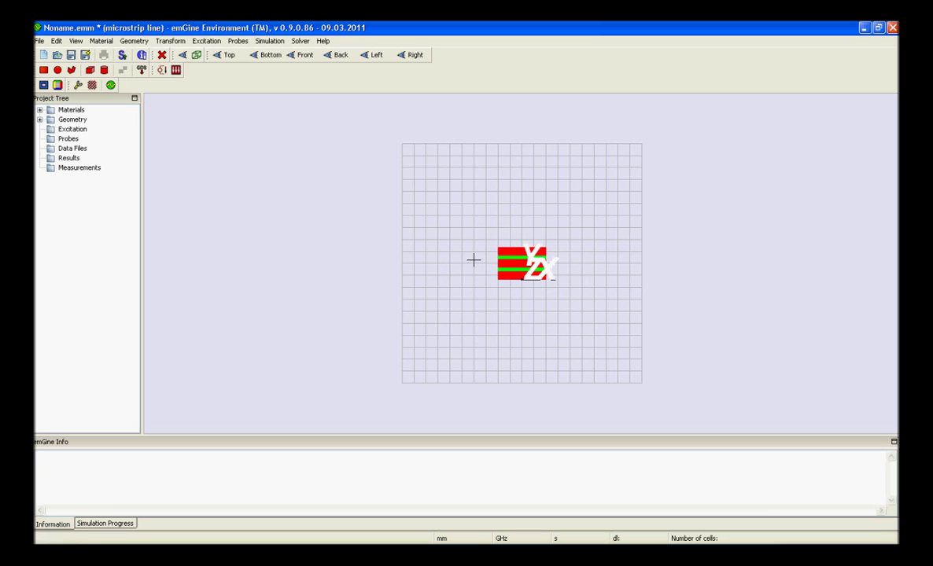
# Step: Start voltage port 'port 1' with first point (-4.36, 1.8095, -0.319)
pyautogui.click(161, 70)
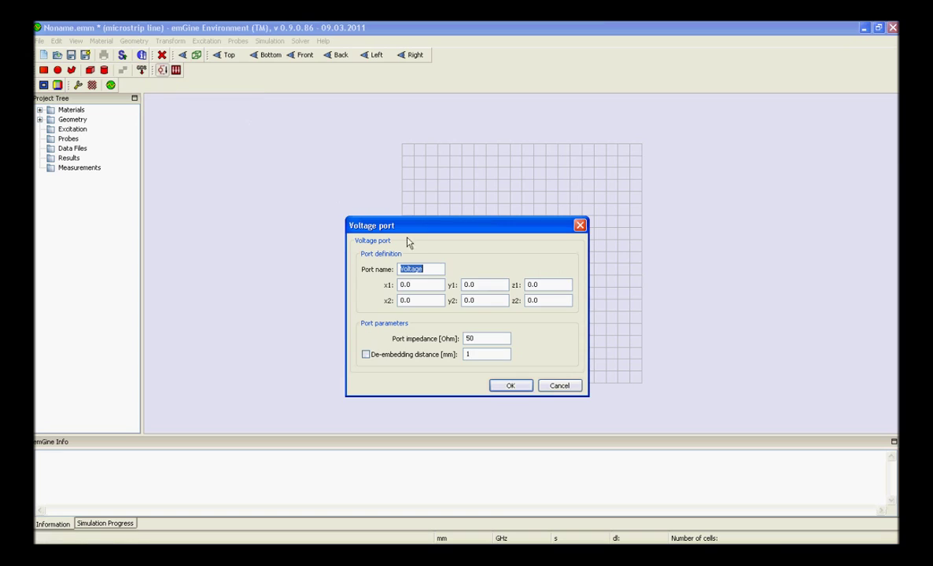
pyautogui.write('port 1')
pyautogui.press('Tab')
pyautogui.write('-4.36')
pyautogui.press('Tab')
pyautogui.write('1.8095')
pyautogui.press('Tab')
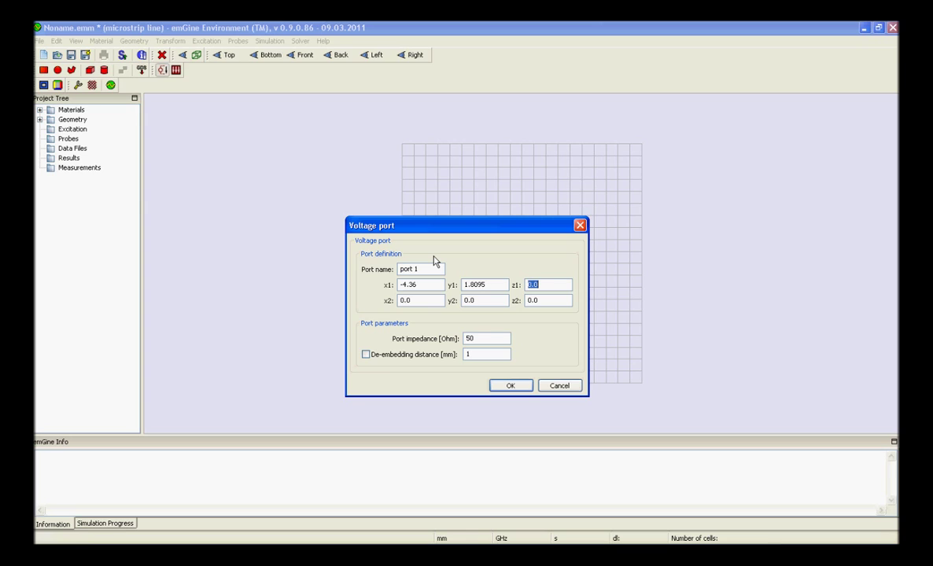
pyautogui.write('-.319')
# Step: Set port 1's second point to (-4.36, 1.8095, 0.319) and impedance to 377 Ohm
pyautogui.press('Tab')
pyautogui.write('-4.36')
pyautogui.press('Tab')
pyautogui.write('1.8095')
pyautogui.press('Tab')
pyautogui.write('.319')
pyautogui.press('Tab')
pyautogui.write('377')
pyautogui.press('Tab')
pyautogui.press('Tab')
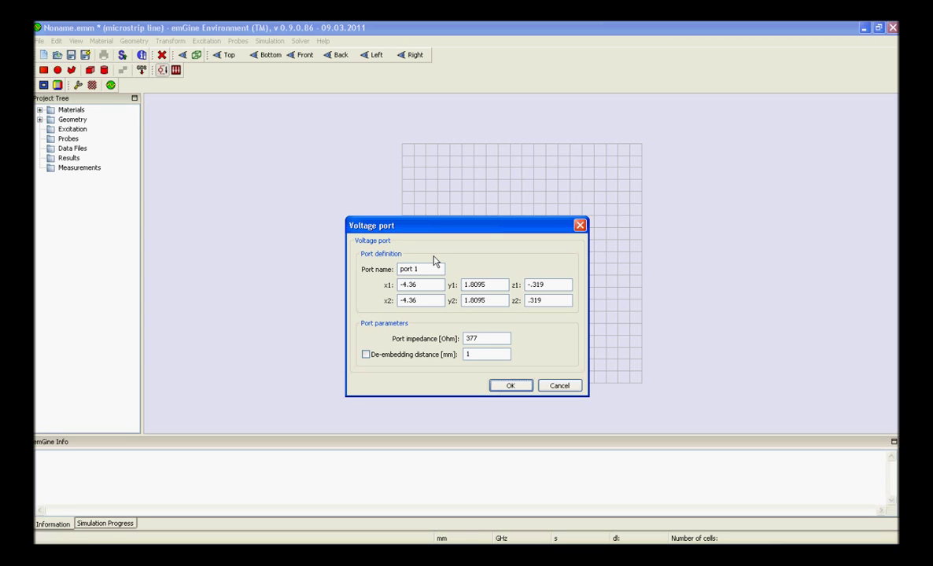
pyautogui.press('Return')
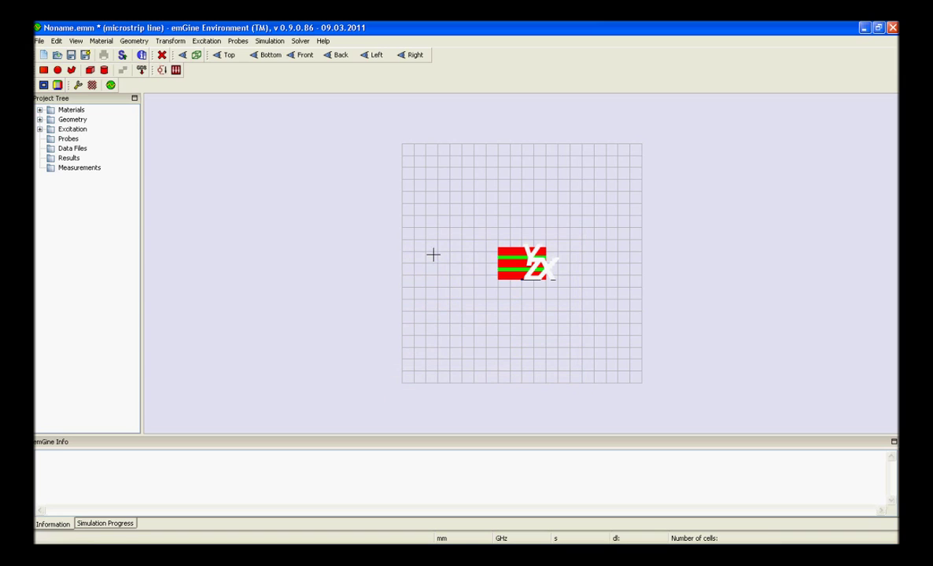
# Step: Start voltage port 'port 2' with first point (-4.36, 1.8095, -0.319)
pyautogui.click(161, 70)
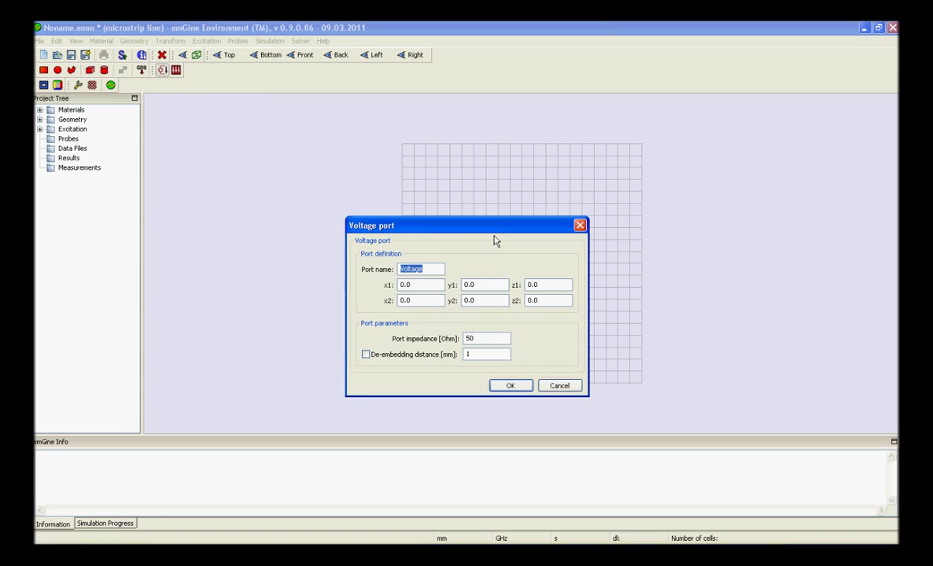
pyautogui.write('port 2')
pyautogui.press('Tab')
pyautogui.write('-4.36')
pyautogui.press('Tab')
pyautogui.write('1.2')
pyautogui.press('BackSpace')
pyautogui.write('8095')
pyautogui.press('Tab')
pyautogui.write('-')
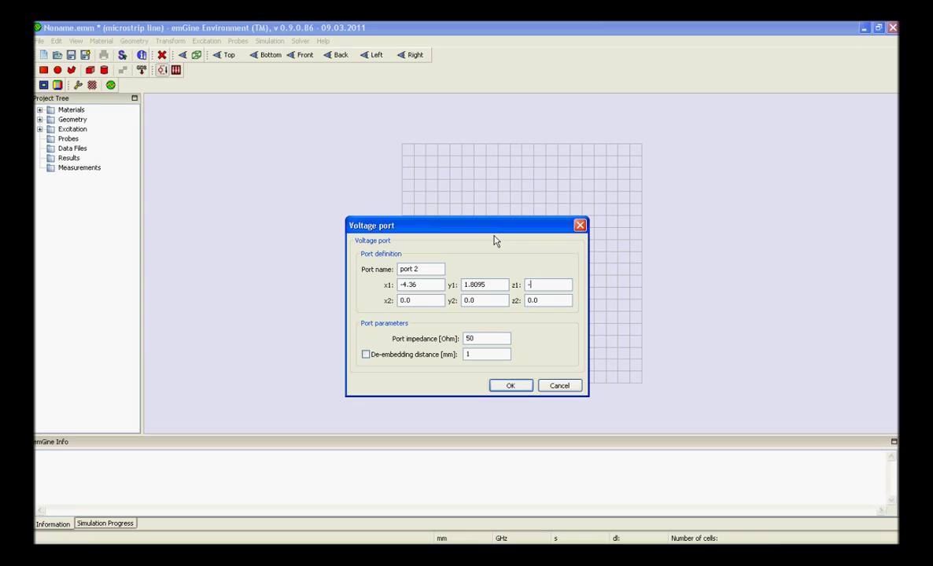
pyautogui.write('.319')
# Step: Set port 2's second point to (-4.36, 1.8095, 0.319) with 377 Ohm impedance
pyautogui.press('Tab')
pyautogui.write('-4.36')
pyautogui.press('Tab')
pyautogui.write('1.8095')
pyautogui.press('Tab')
pyautogui.write('.319')
pyautogui.press('Tab')
pyautogui.write('377')
pyautogui.press('Tab')
pyautogui.press('Tab')
pyautogui.press('Tab')
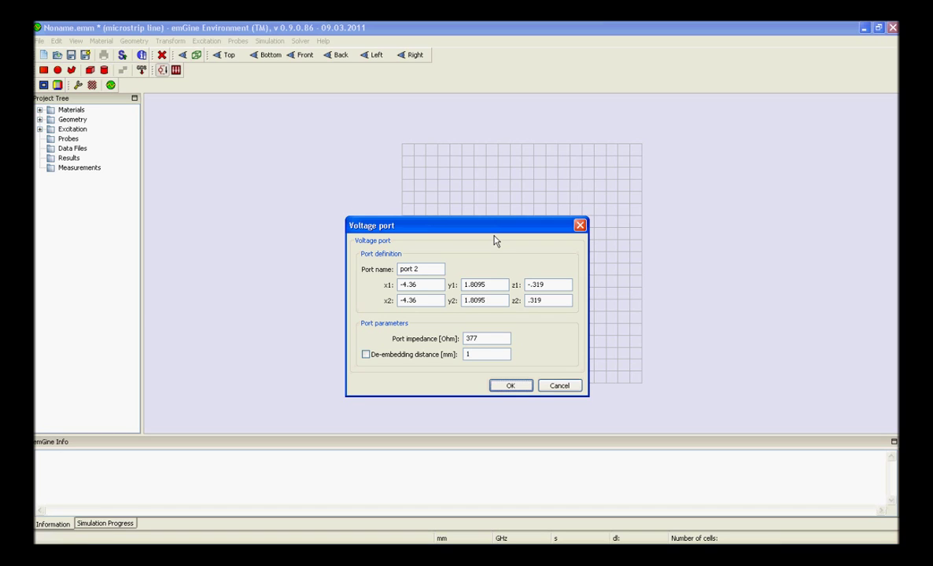
pyautogui.press('Return')
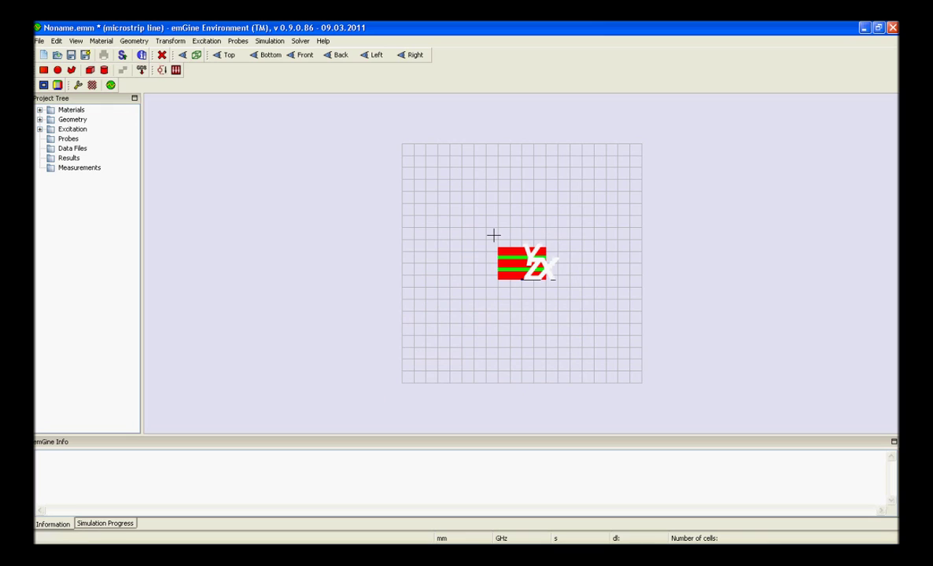
# Step: Set the surrounding space zmax to 500.0
pyautogui.click(43, 85)
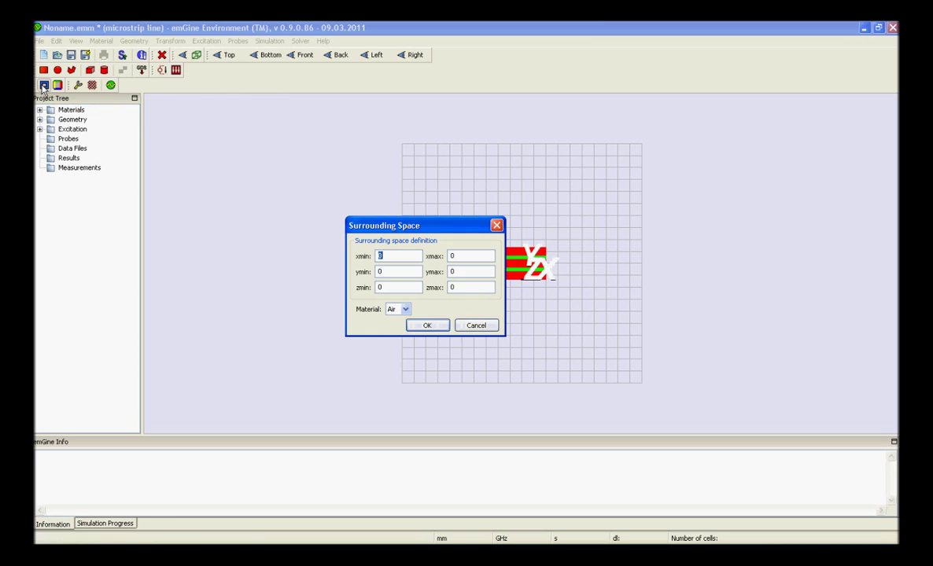
pyautogui.click(449, 288)
pyautogui.write('500.0')
pyautogui.click(427, 325)
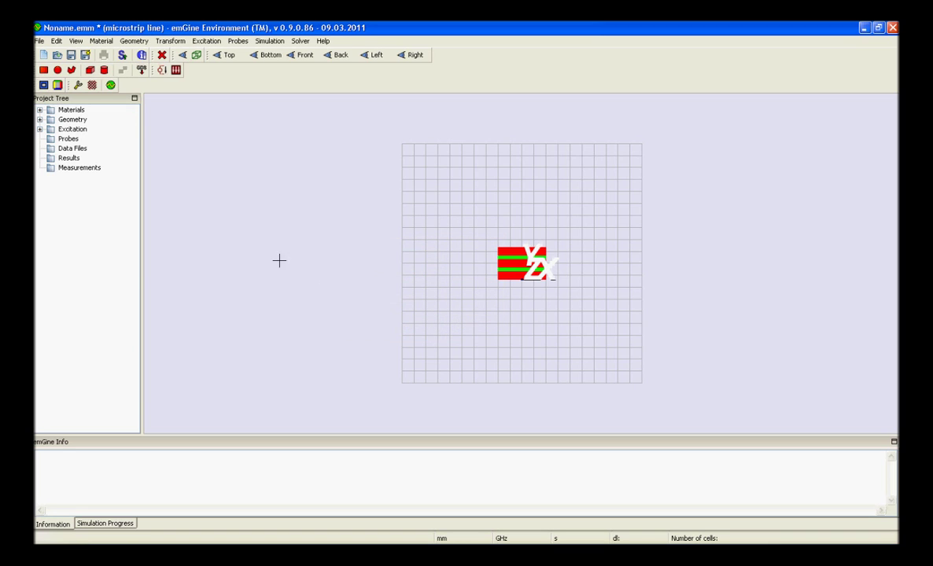
# Step: Make the zmin boundary Electric: PEC, leaving the other boundaries Absorbing: Open
pyautogui.click(59, 86)
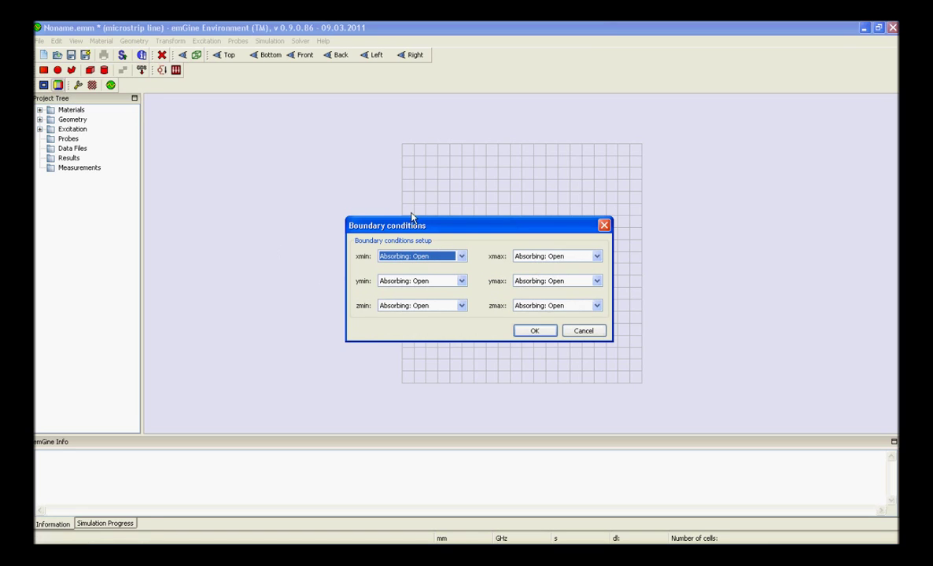
pyautogui.click(462, 306)
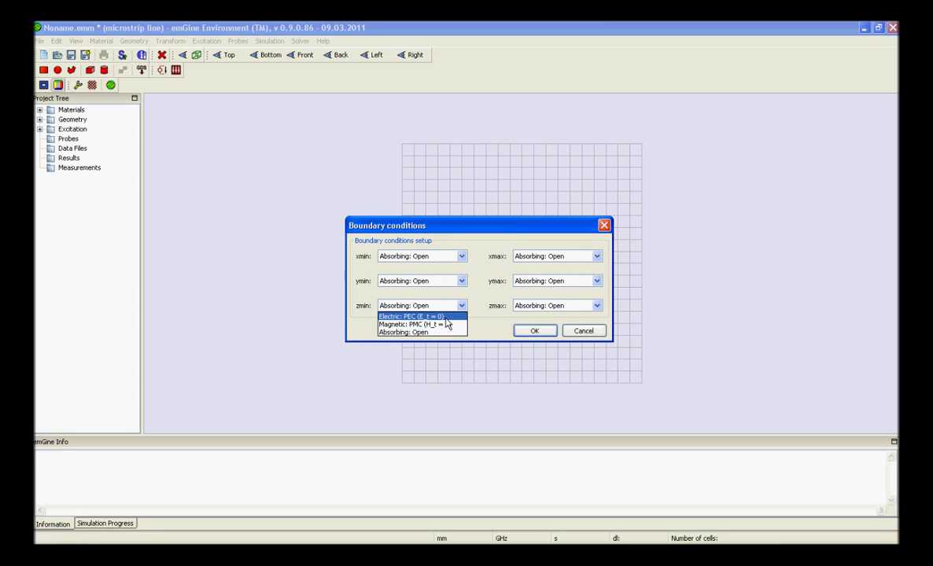
pyautogui.click(445, 317)
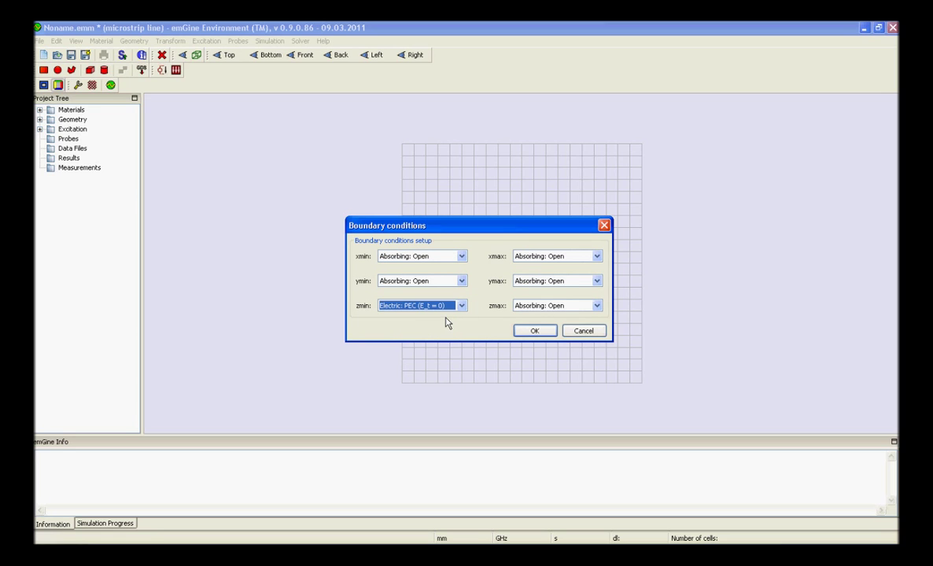
pyautogui.click(534, 331)
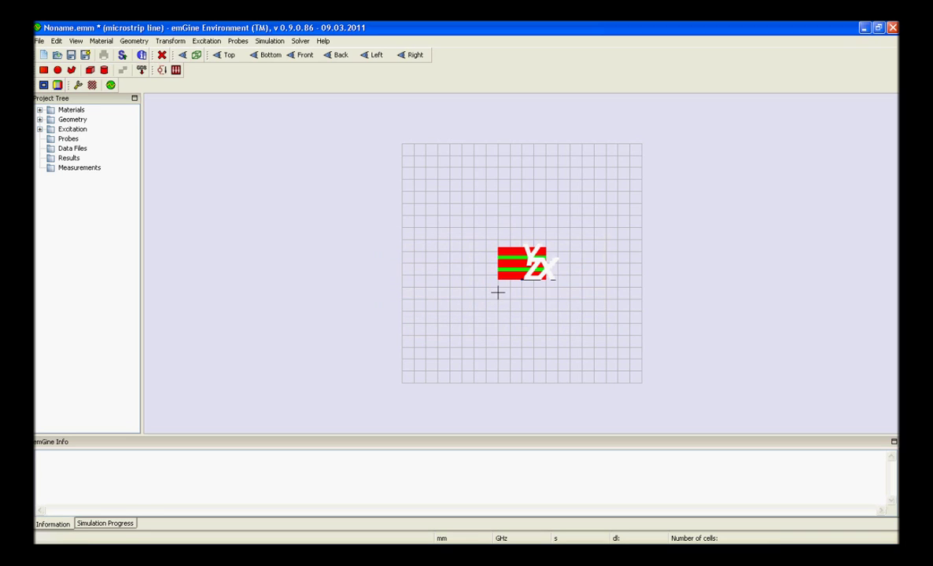
# Step: Set the solver maximum frequency to 10 GHz with a 0.5 mm minimum spatial resolution
pyautogui.click(78, 85)
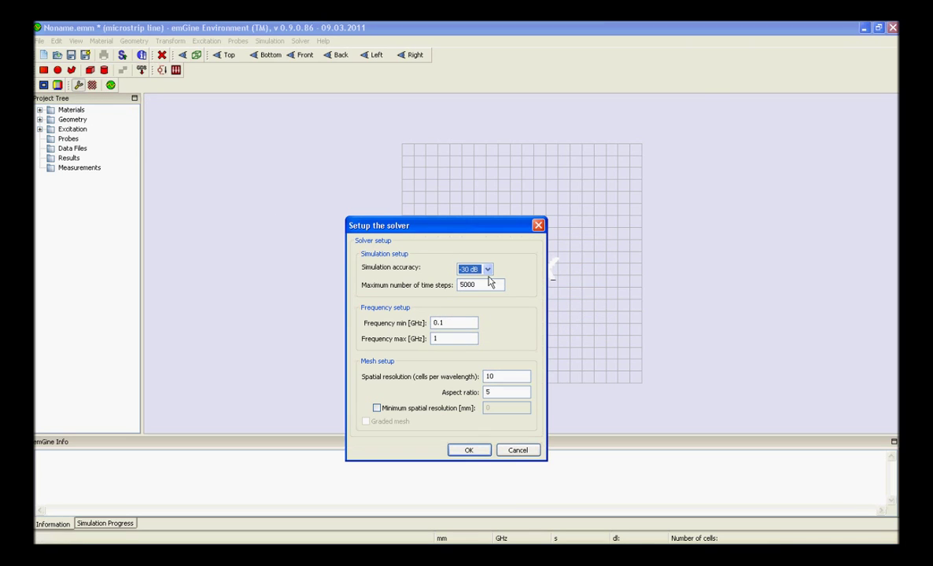
pyautogui.click(451, 340)
pyautogui.write('0')
pyautogui.click(376, 408)
pyautogui.click(498, 409)
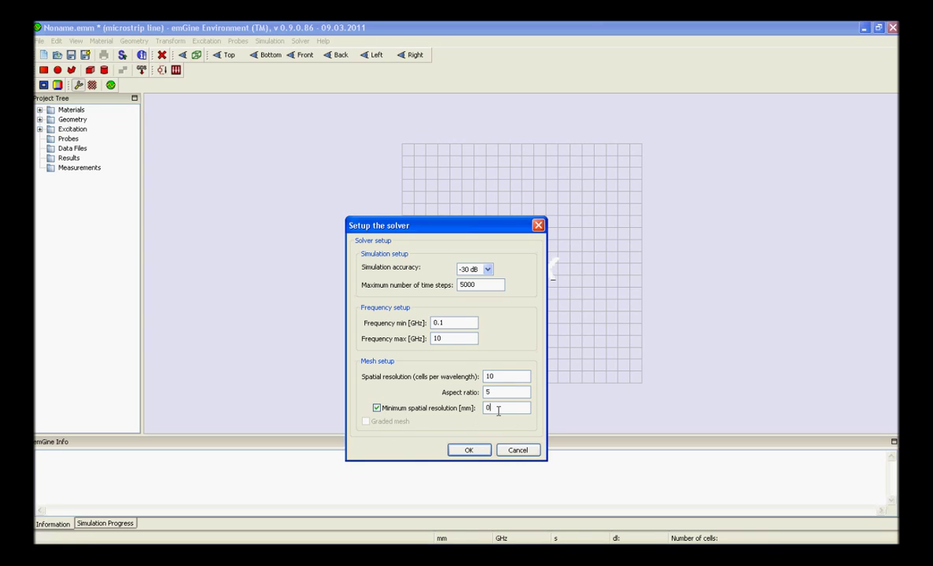
pyautogui.write('.5')
pyautogui.click(481, 451)
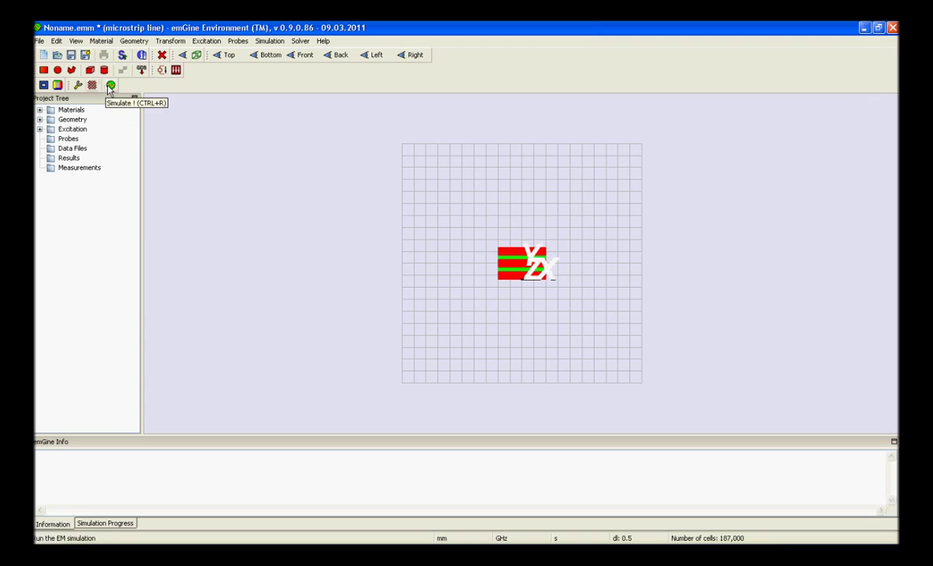
pyautogui.click(39, 40)
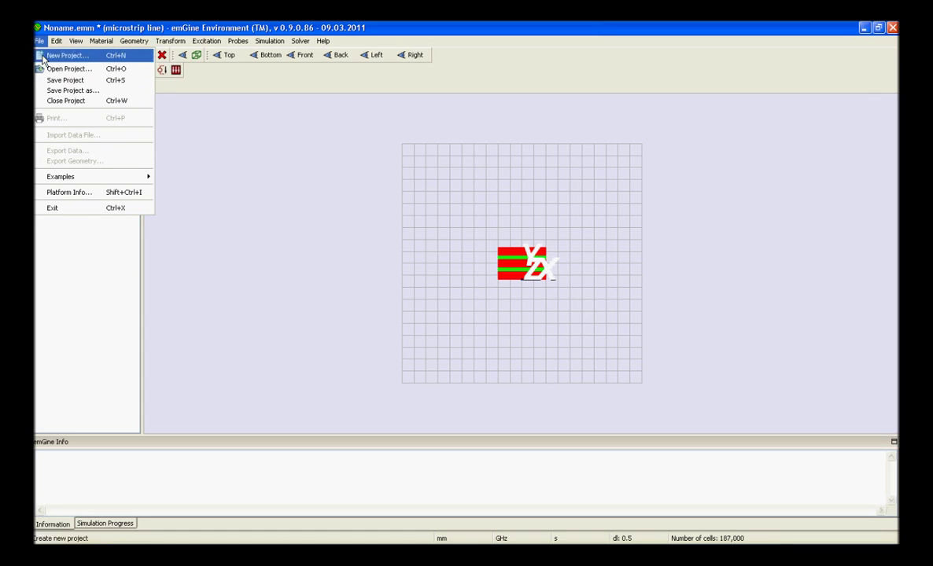
# Step: Save the project as 'coplanar waveguide.emm'
pyautogui.click(50, 79)
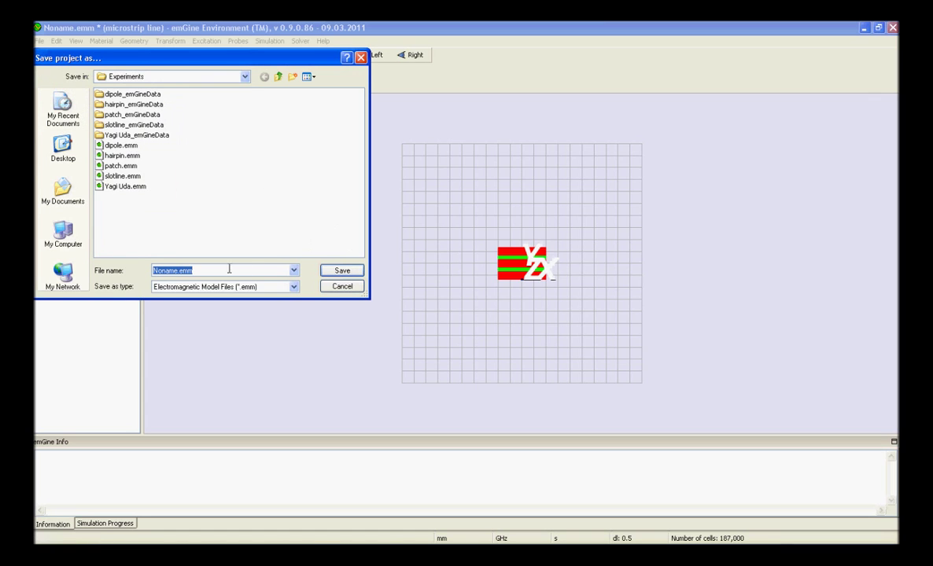
pyautogui.moveTo(174, 271); pyautogui.dragTo(126, 273)
pyautogui.write('coplan')
pyautogui.write('ar waveguide')
pyautogui.press('Return')
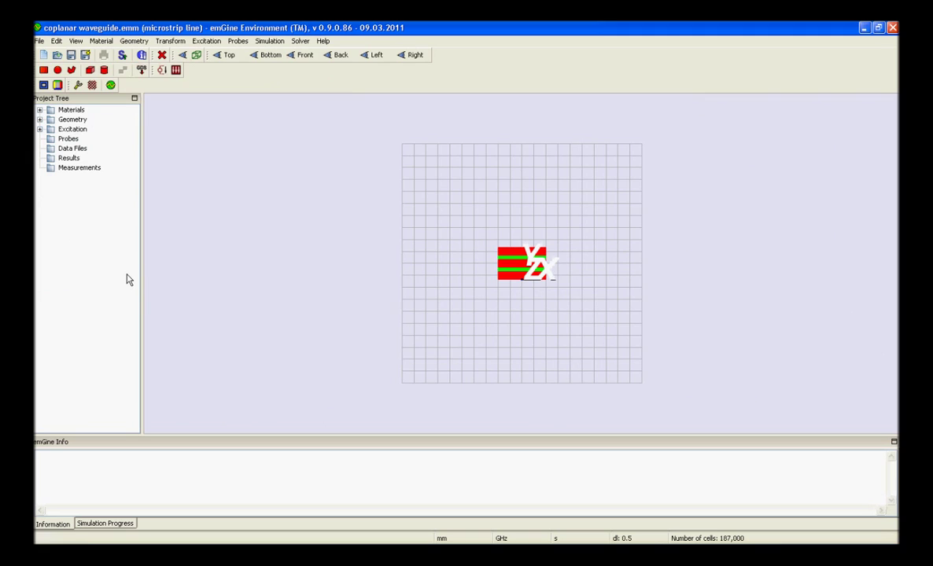
# Step: Run the simulation until it reports Simulation finished at 100 %
pyautogui.click(111, 86)
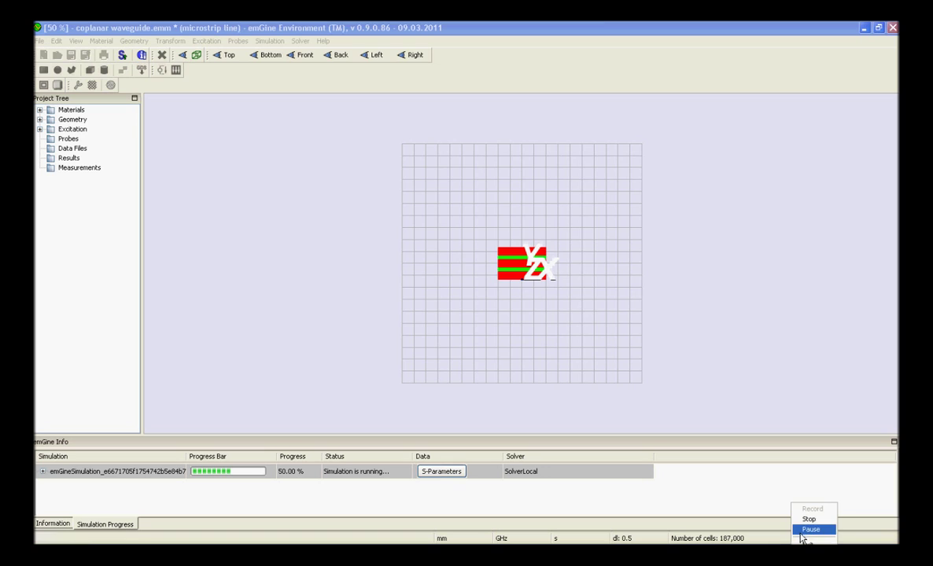
pyautogui.click(810, 521)
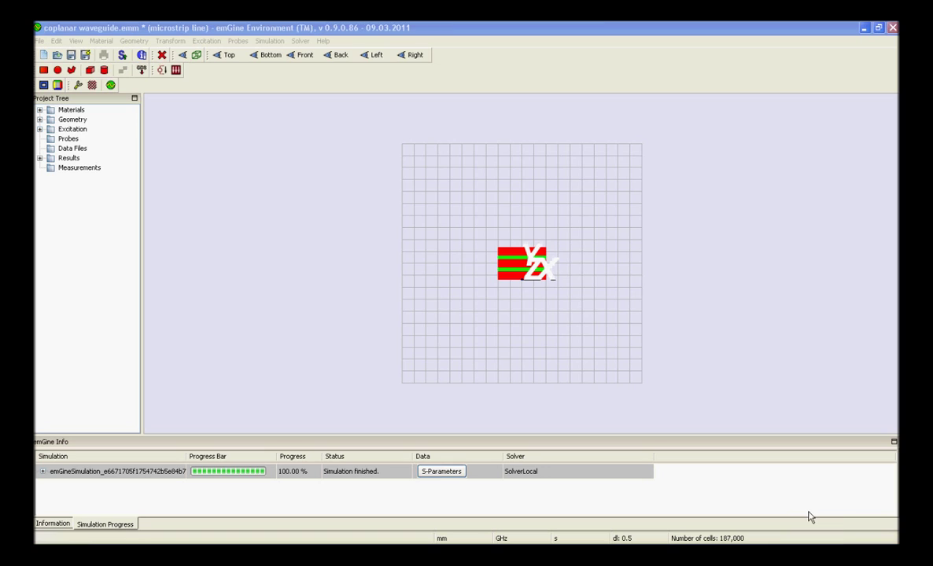